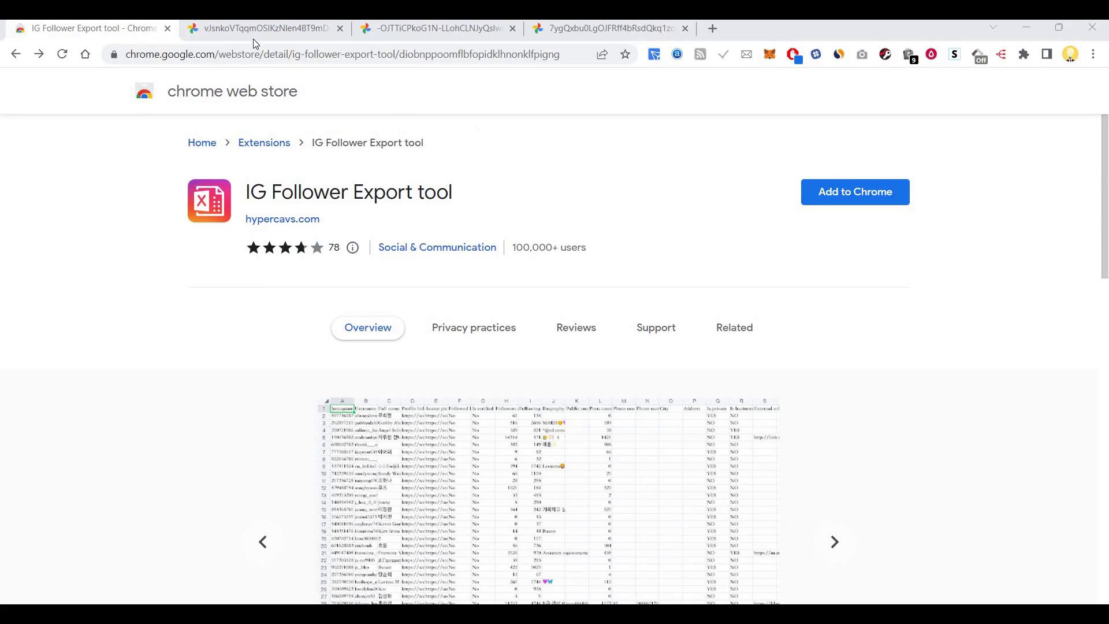
Switch to the second tab showing the exported follower table screenshot
key("ctrl+Tab")
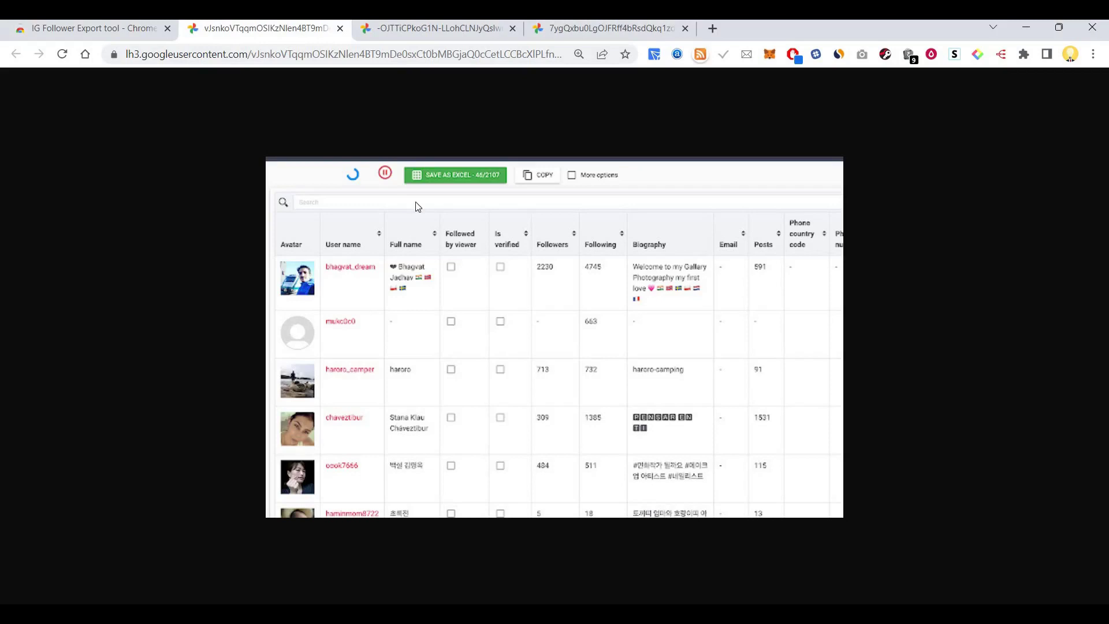
Switch to the third tab showing the export settings popup over Instagram
left_click(442, 27)
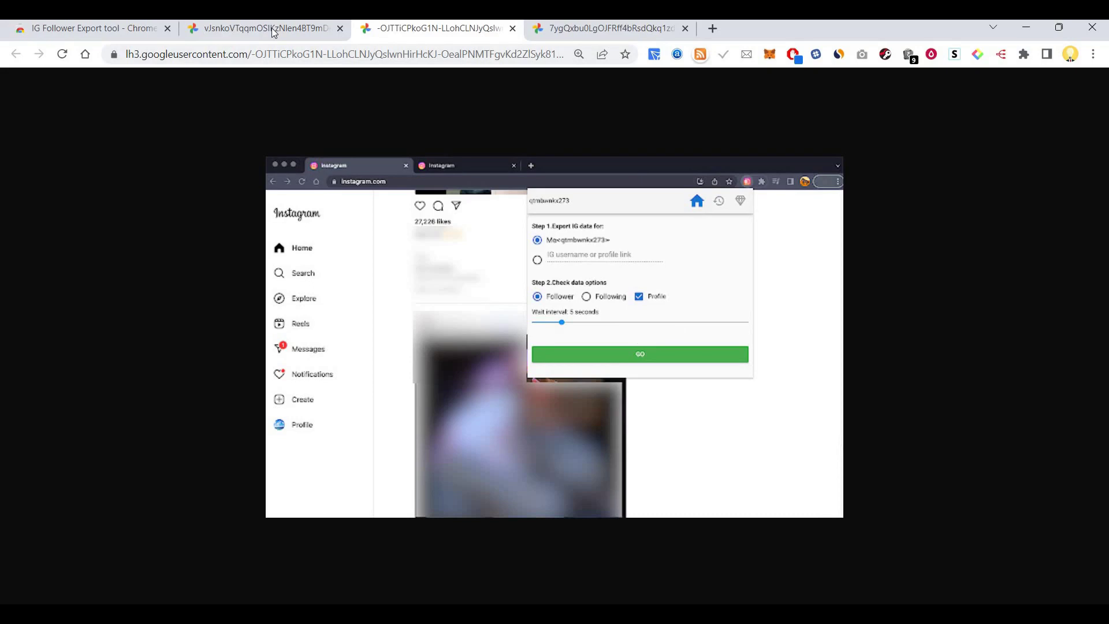
Return to the second tab with the follower usernames, counts and biographies table
left_click(246, 32)
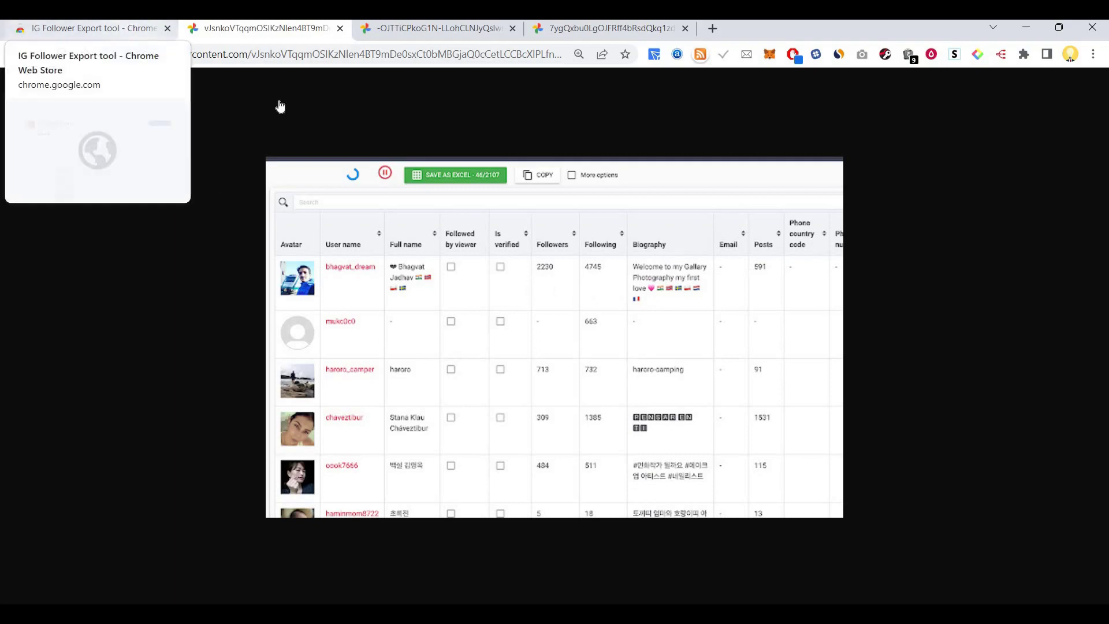
Return to the first tab, the 'IG Follower Export tool - Chrome Web Store' listing
left_click(100, 28)
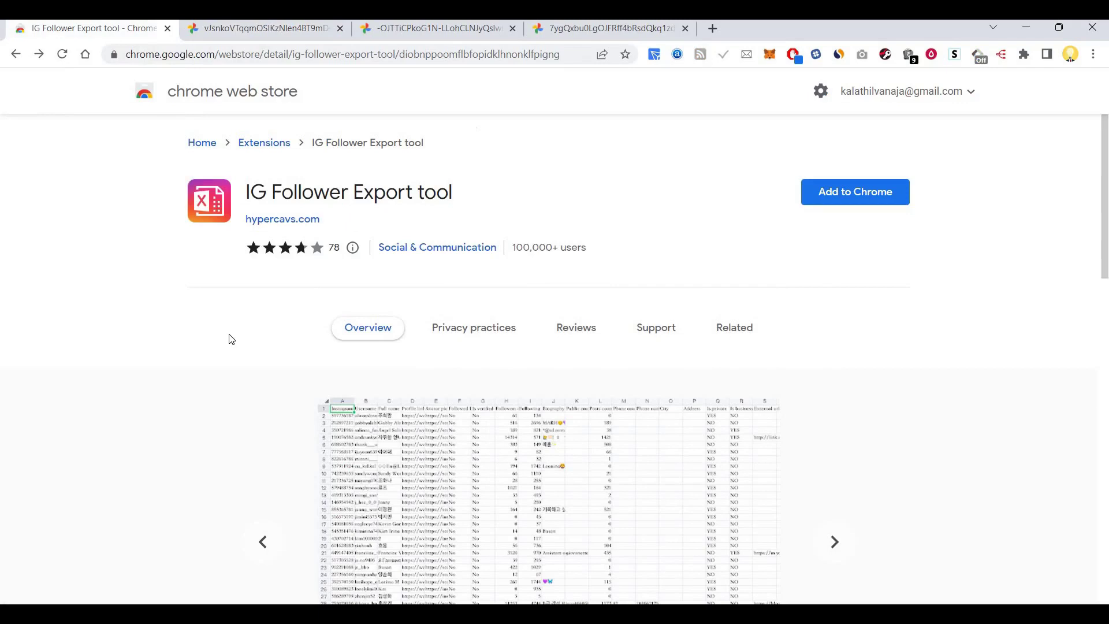
left_click(264, 29)
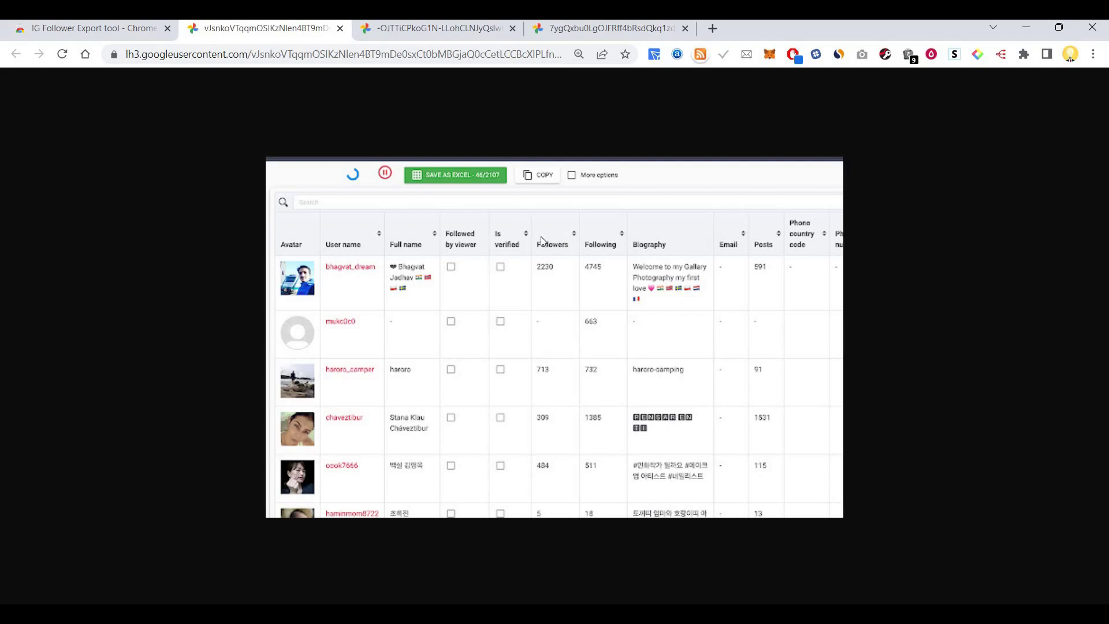
left_click(115, 31)
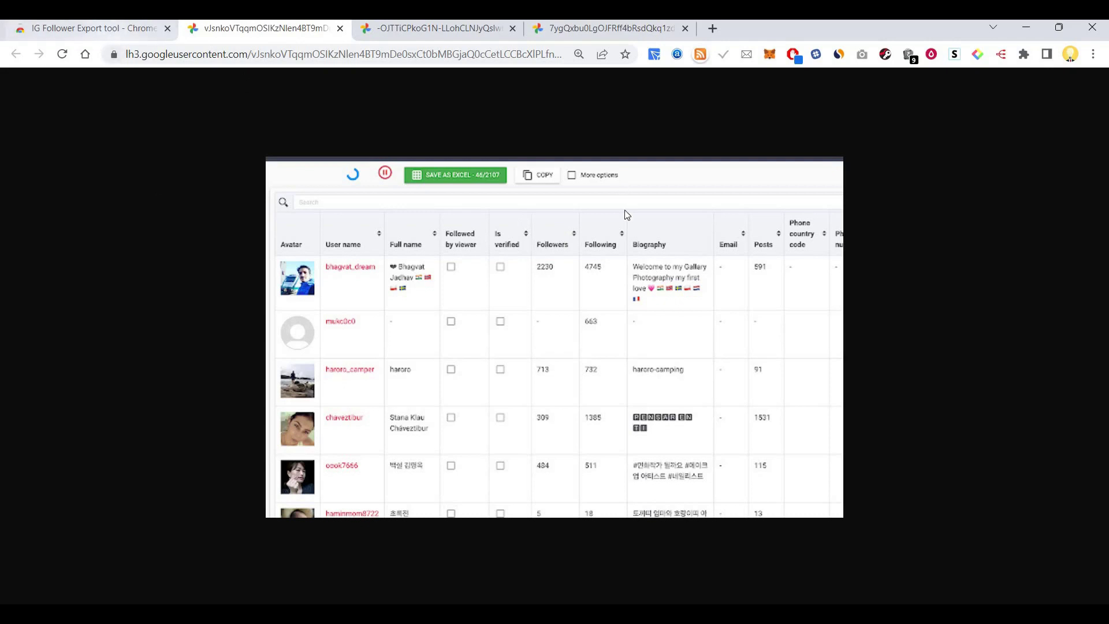